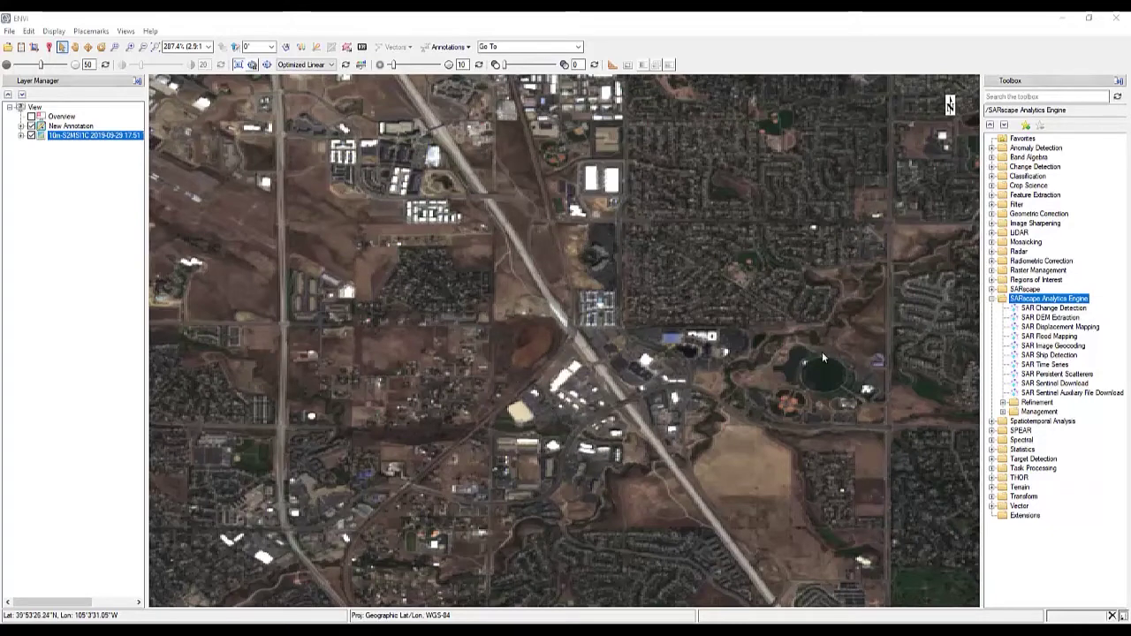
- Open SAR Persistent Scatterers and load gt30w140n40_bil_dem from the DEM folder as the input DEM
{"action": "double_click", "coordinate": [1094, 376]}
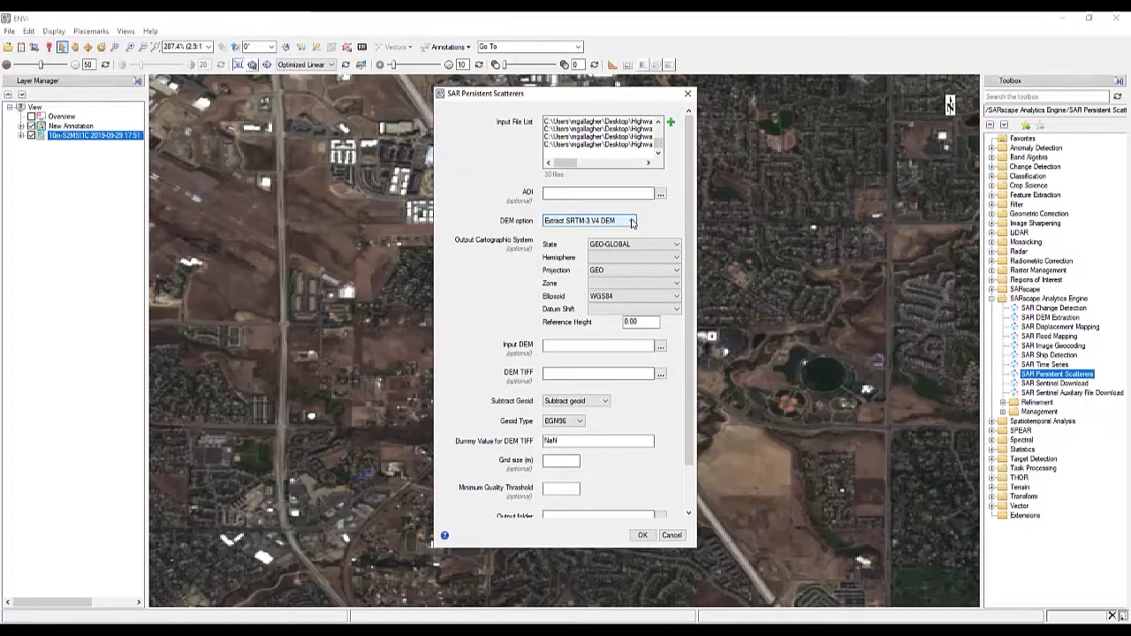
{"action": "left_click", "coordinate": [632, 222]}
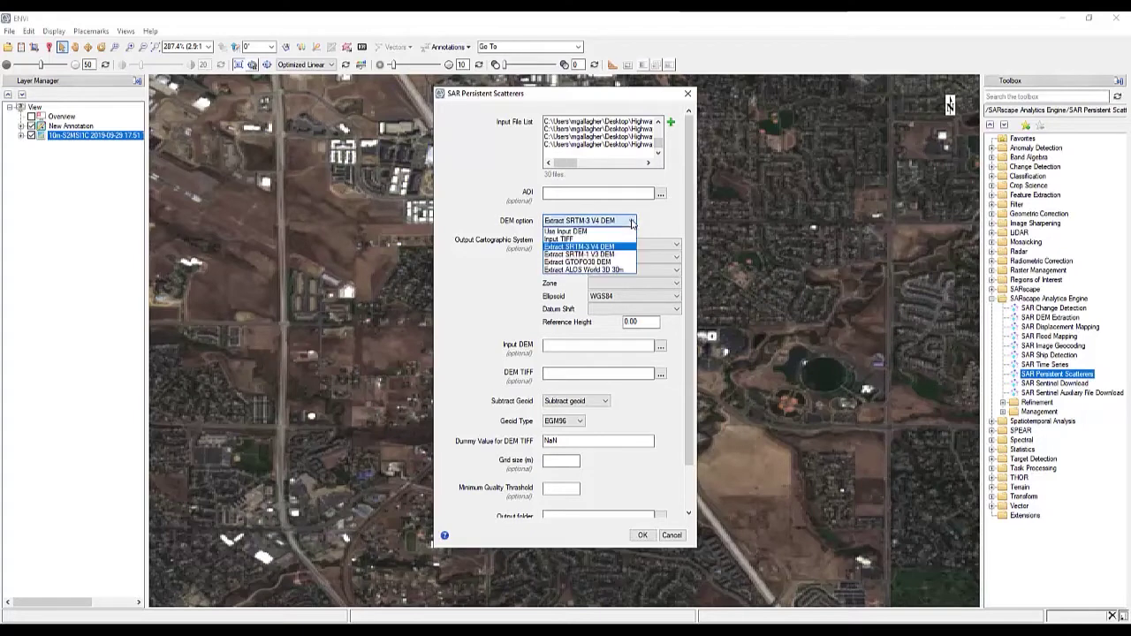
{"action": "left_click", "coordinate": [585, 234]}
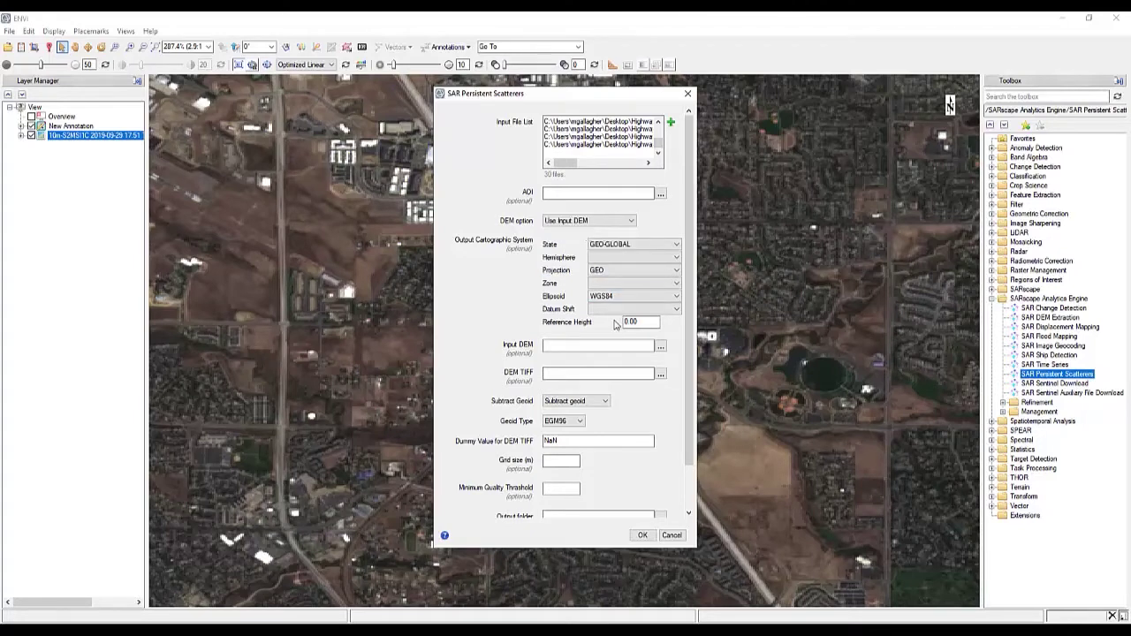
{"action": "left_click", "coordinate": [660, 346]}
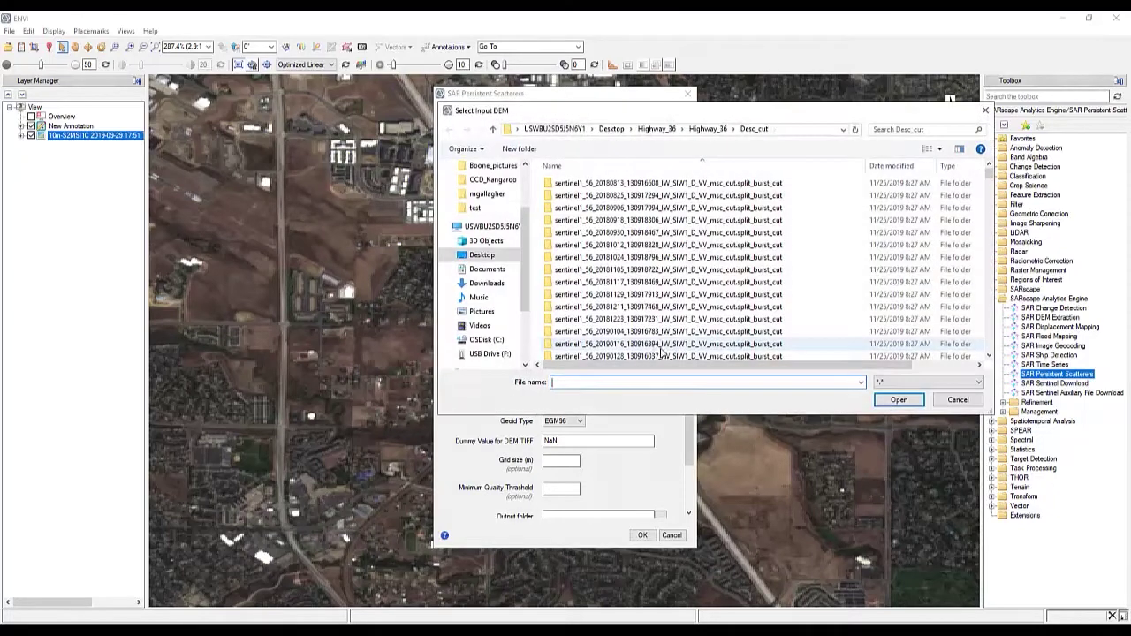
{"action": "left_click", "coordinate": [707, 129]}
{"action": "double_click", "coordinate": [563, 195]}
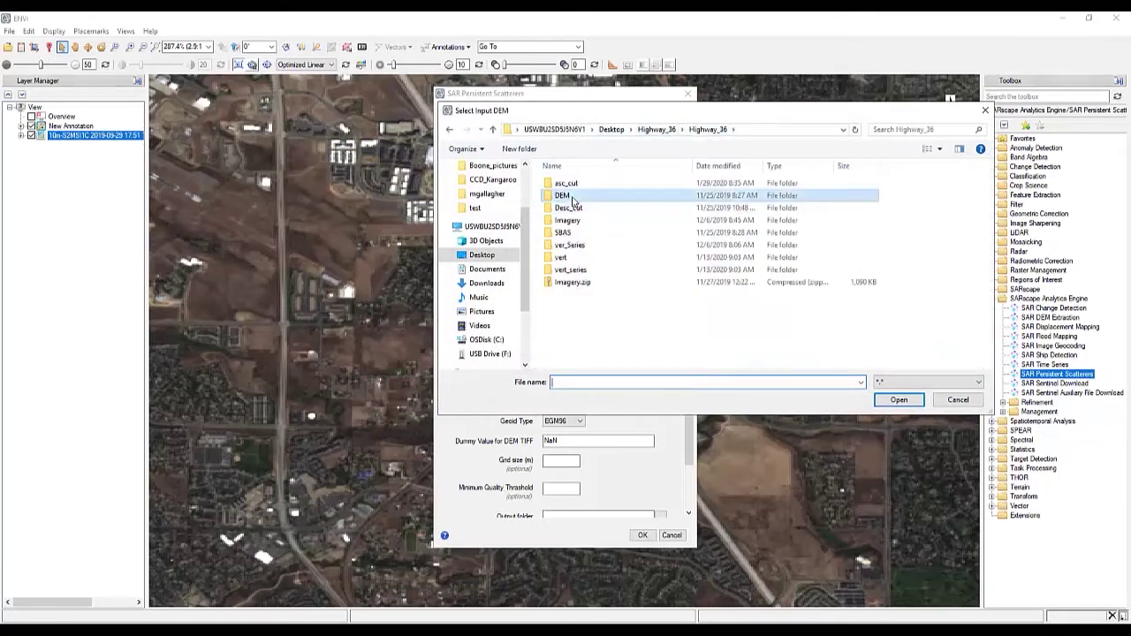
{"action": "left_click", "coordinate": [589, 208]}
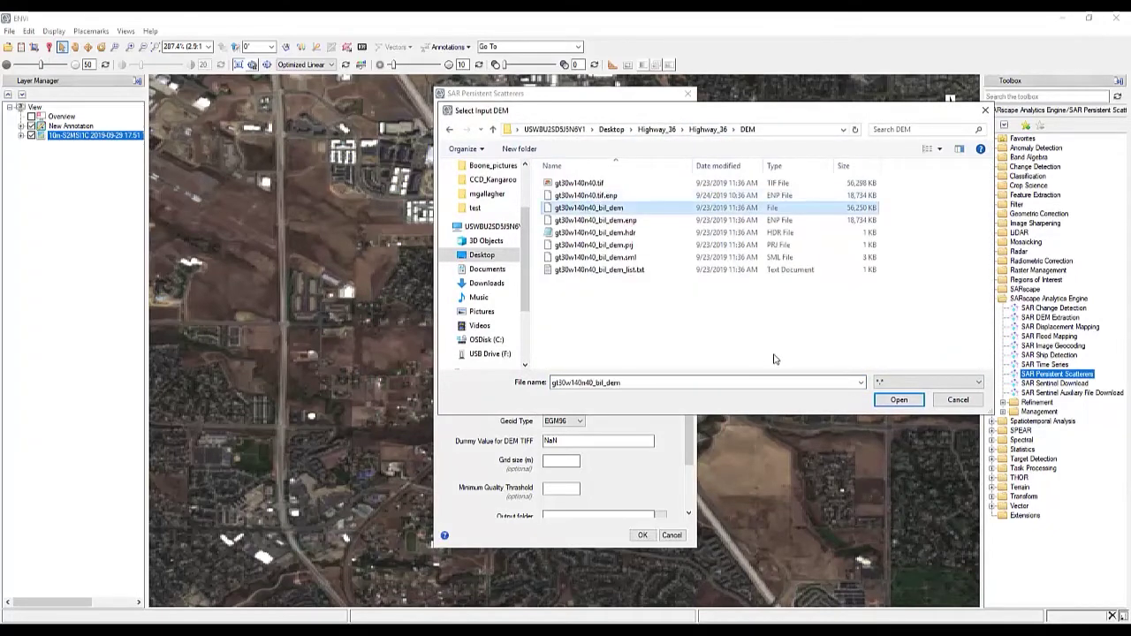
{"action": "left_click", "coordinate": [898, 399]}
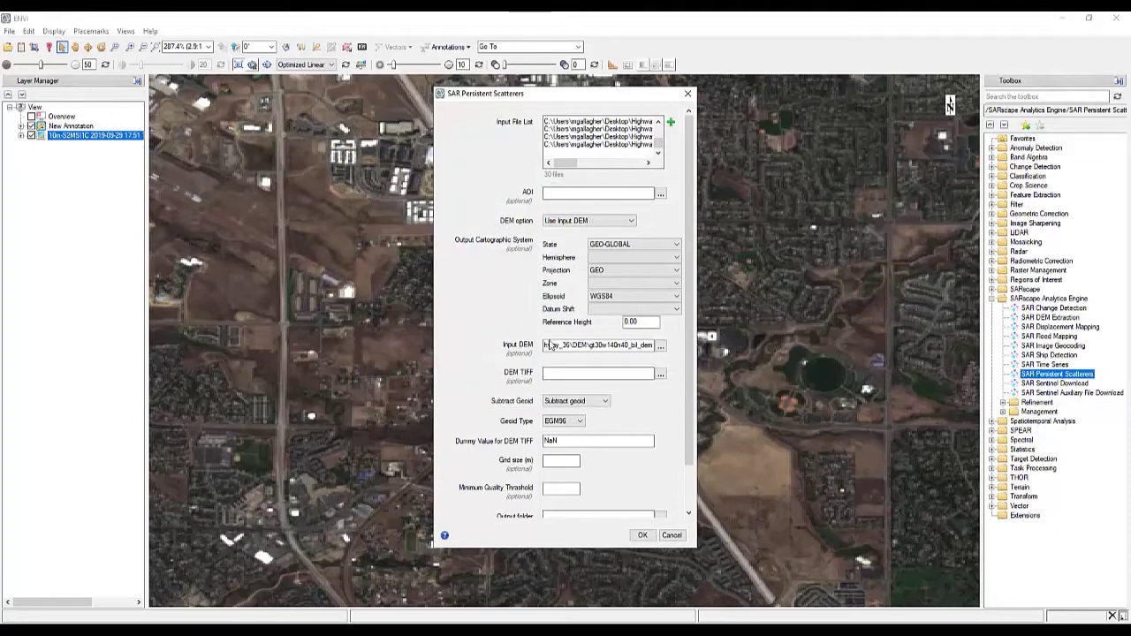
- Set the output folder to Highway_36\Output
{"action": "left_click_drag", "start_coordinate": [683, 352], "coordinate": [680, 413]}
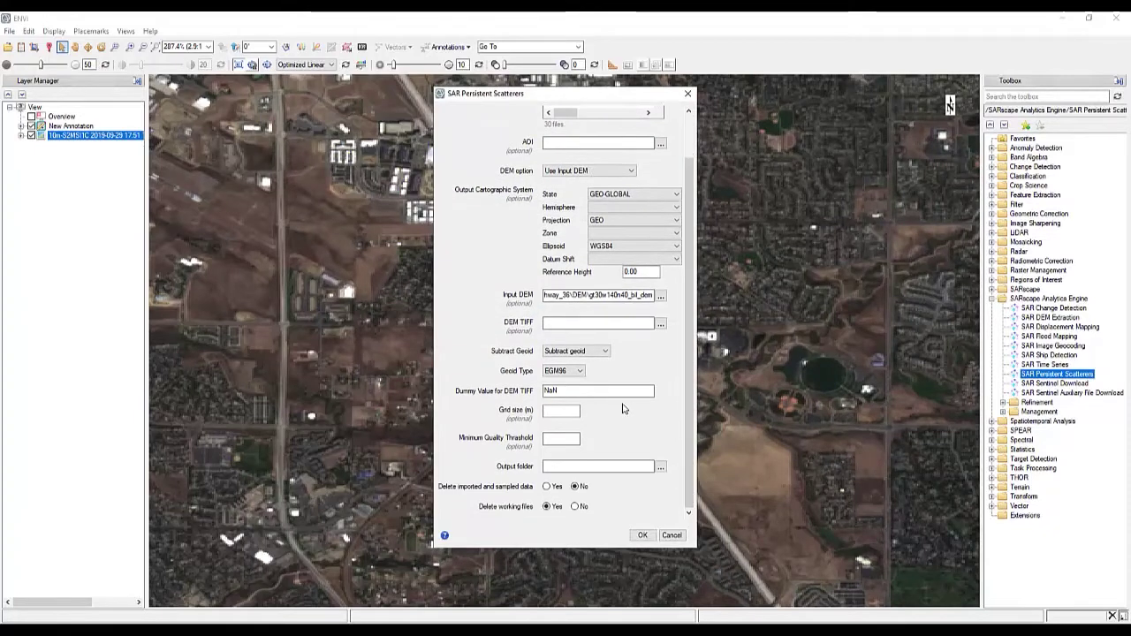
{"action": "left_click", "coordinate": [660, 467]}
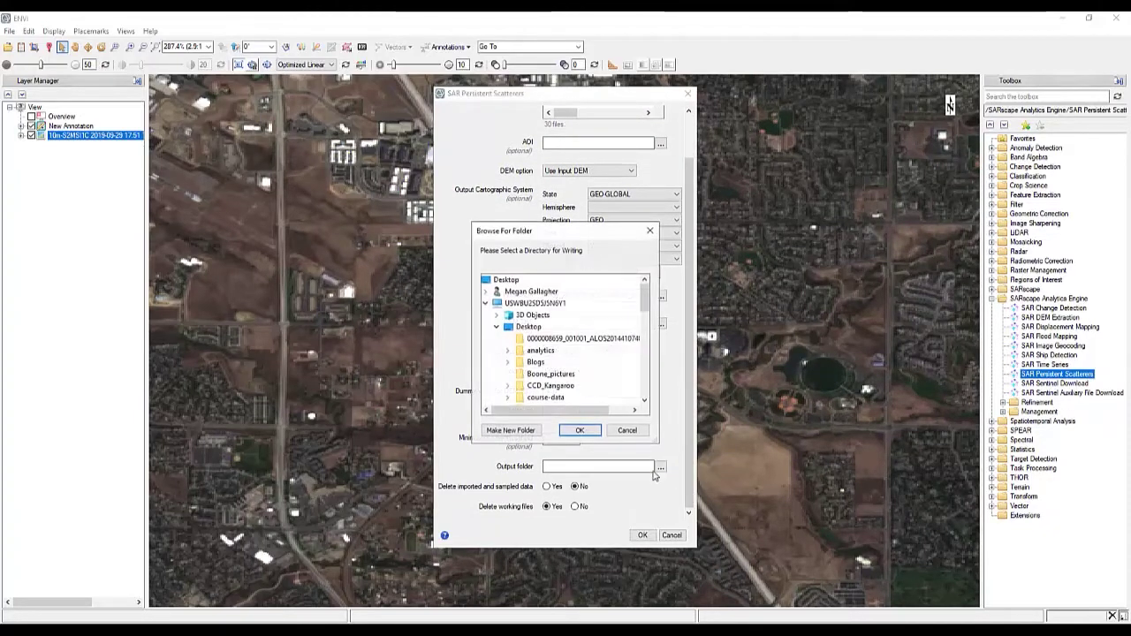
{"action": "scroll", "coordinate": [562, 392], "scroll_direction": "down", "scroll_amount": 2}
{"action": "scroll", "coordinate": [563, 391], "scroll_direction": "down", "scroll_amount": 1}
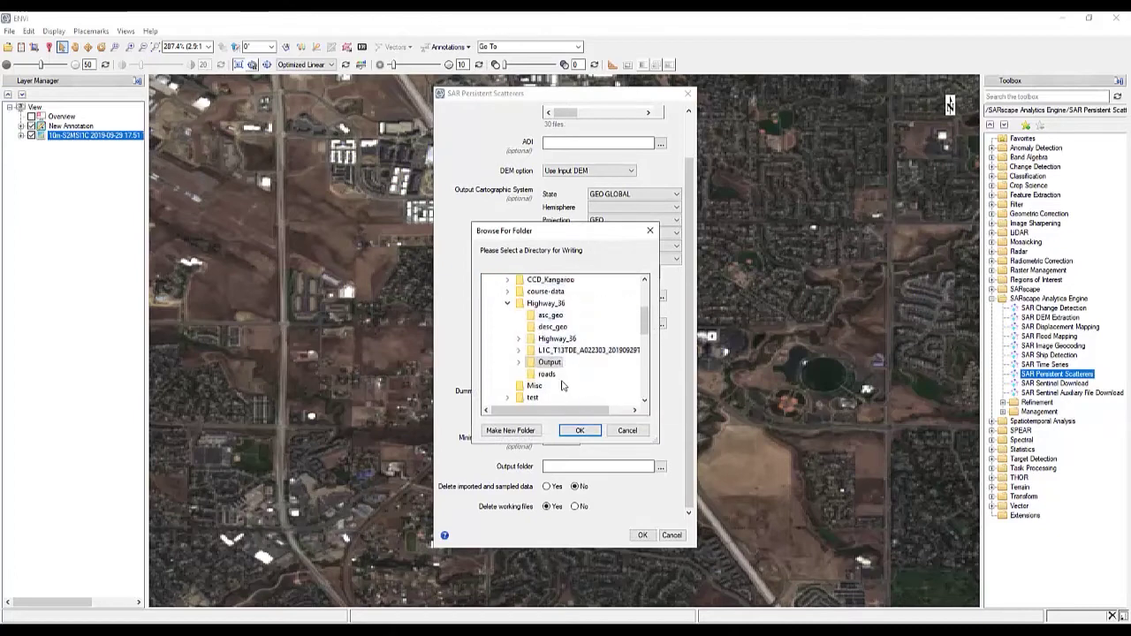
{"action": "left_click", "coordinate": [550, 364]}
{"action": "left_click", "coordinate": [580, 430]}
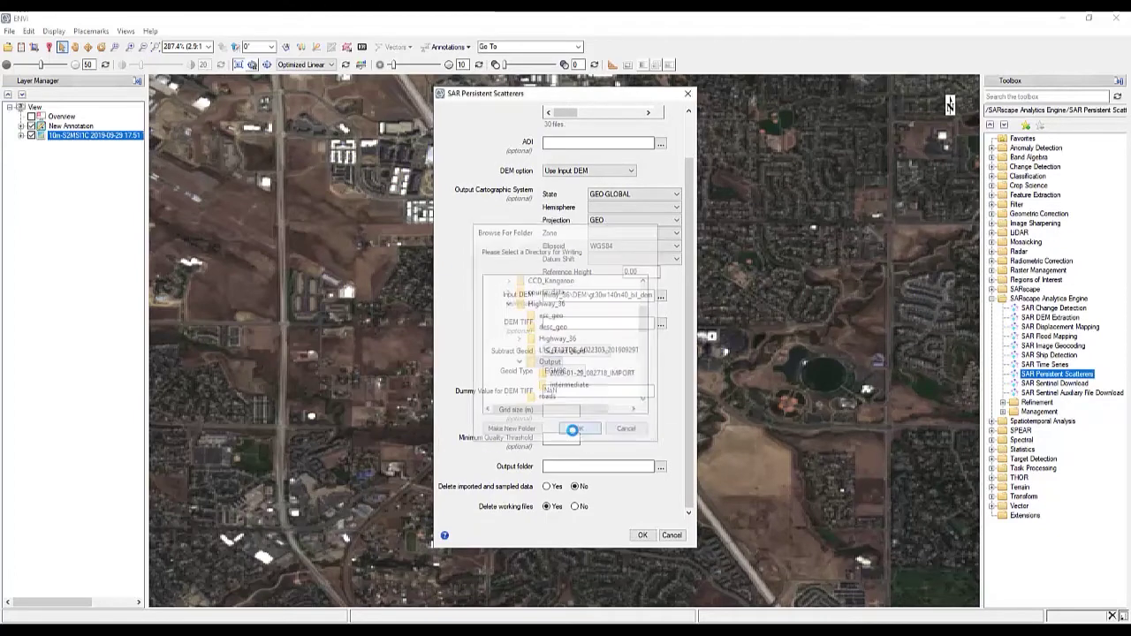
- Run the persistent scatterers processing and zoom in on the resulting ps.shp points
{"action": "left_click", "coordinate": [642, 534]}
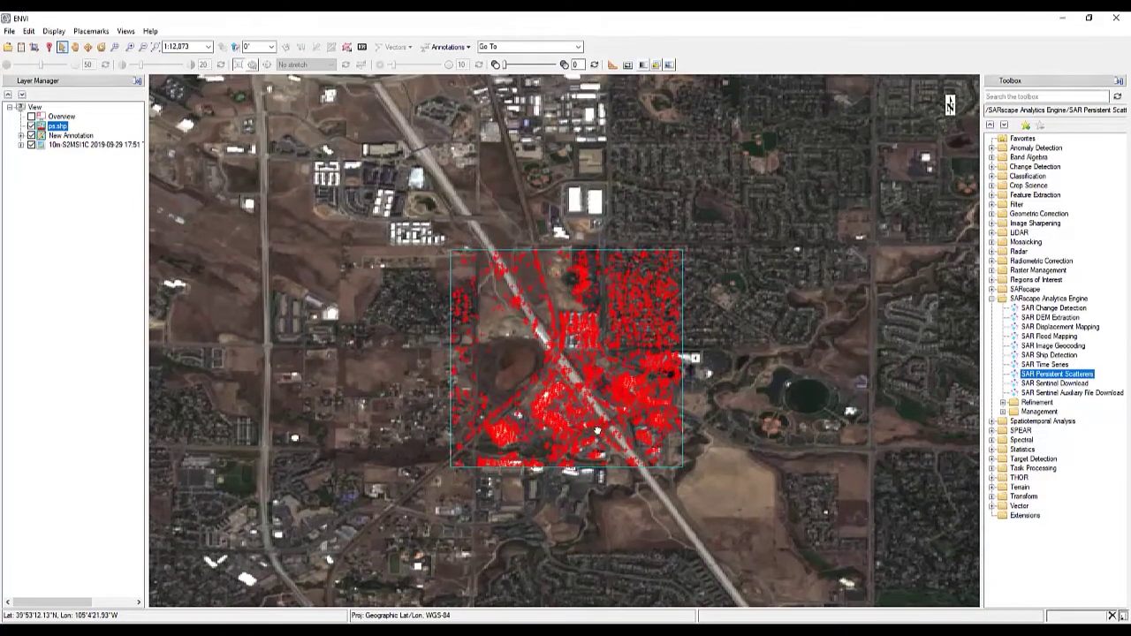
{"action": "scroll", "coordinate": [489, 426], "scroll_direction": "up", "scroll_amount": 2}
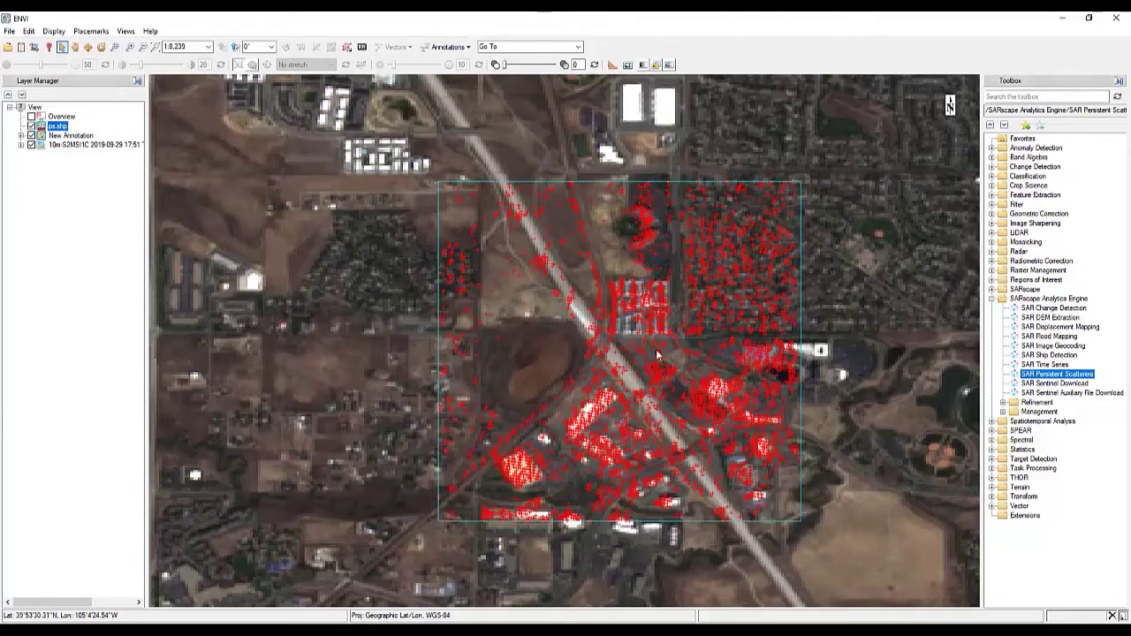
- In the ps.shp layer properties, use the RAINBOW colour table and Period point symbols
{"action": "right_click", "coordinate": [64, 128]}
{"action": "left_click", "coordinate": [104, 235]}
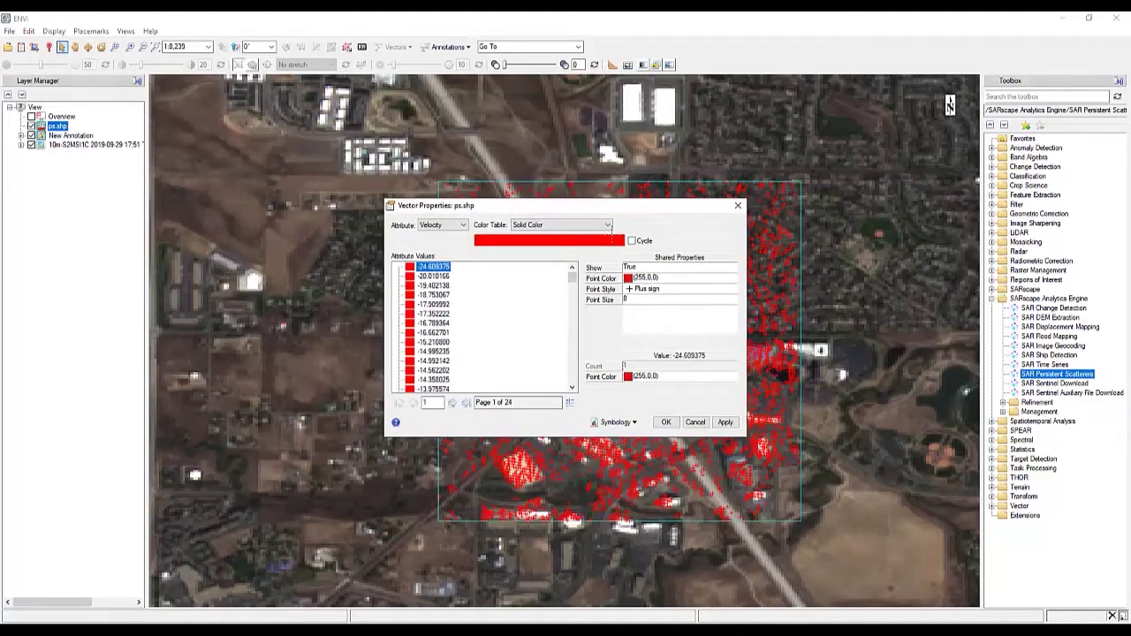
{"action": "left_click", "coordinate": [608, 226]}
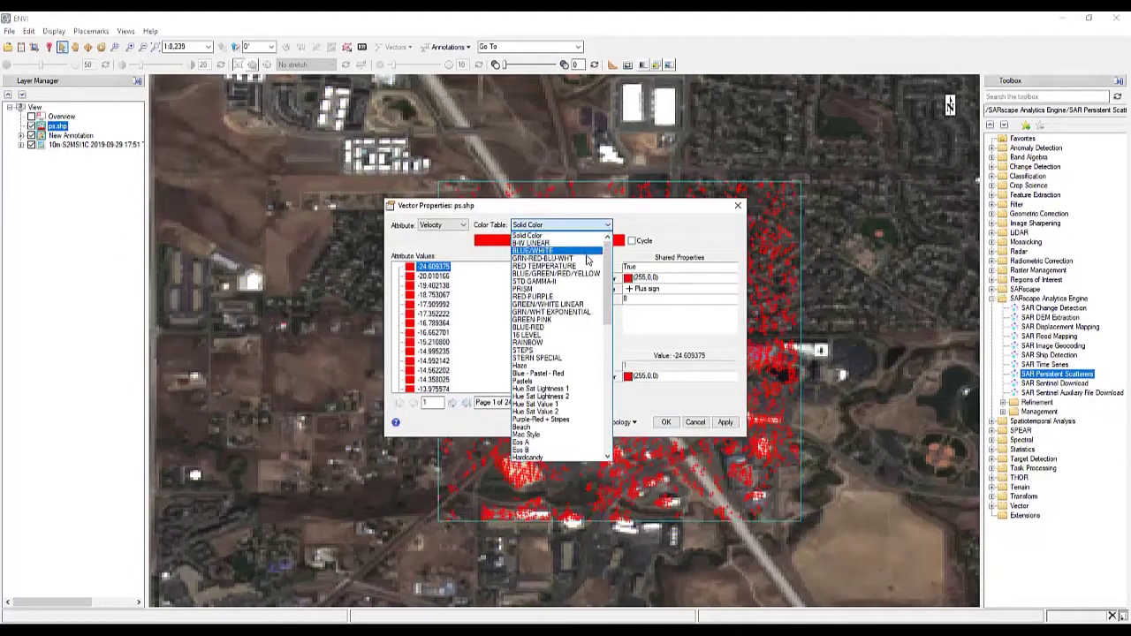
{"action": "left_click", "coordinate": [553, 343]}
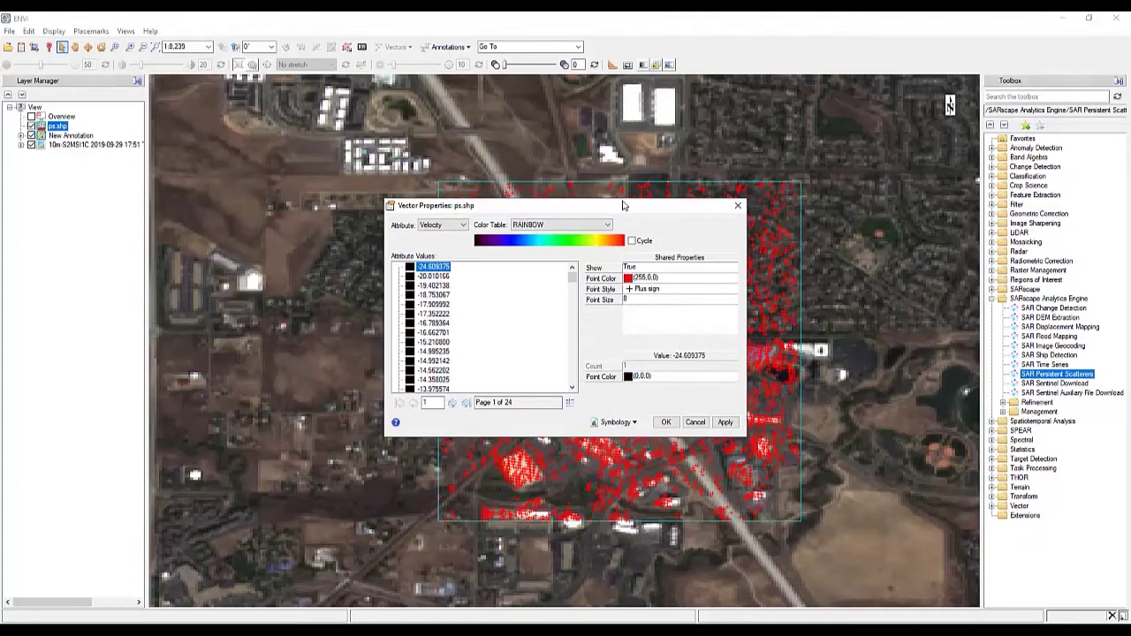
{"action": "left_click_drag", "start_coordinate": [618, 206], "coordinate": [373, 210]}
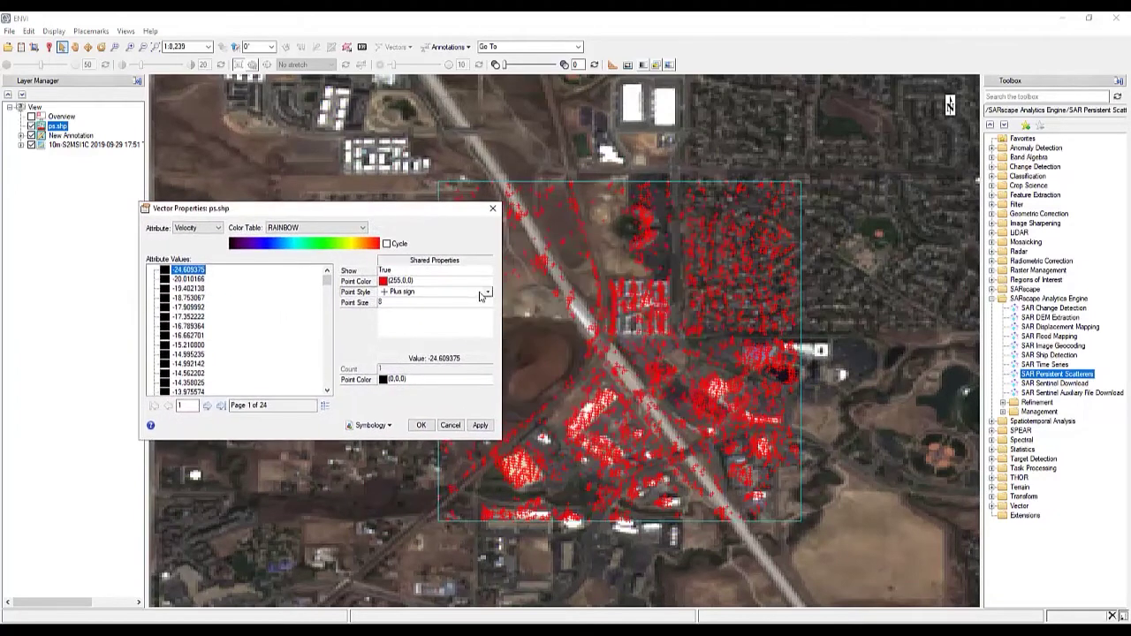
{"action": "left_click", "coordinate": [487, 294]}
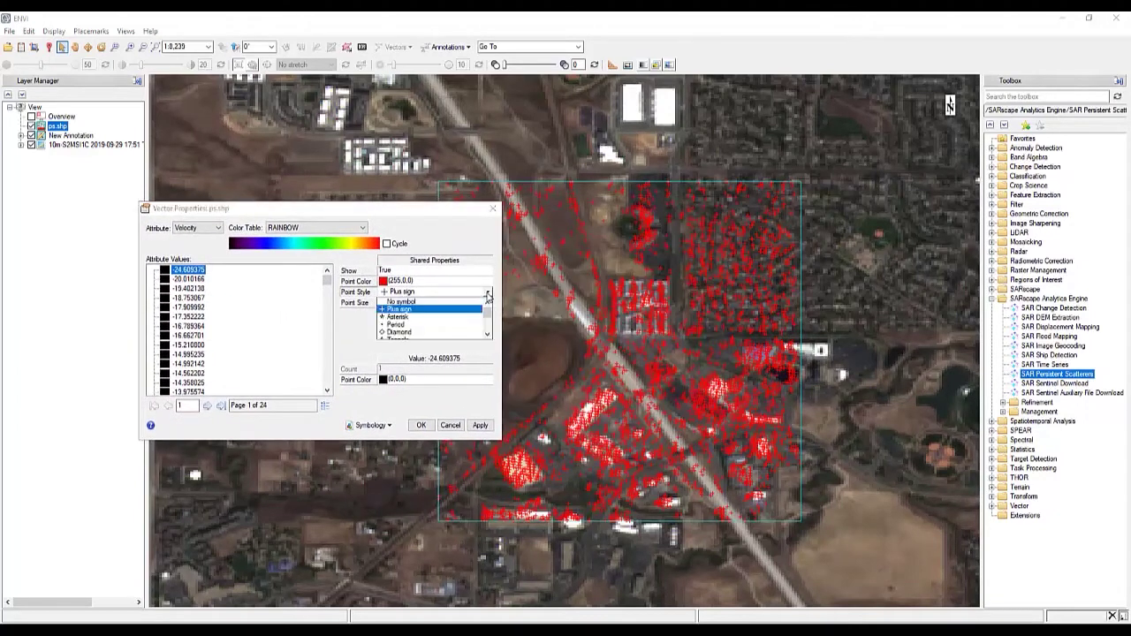
{"action": "left_click", "coordinate": [399, 325]}
- Set the point size to 50, apply the velocity-coloured styling, and close the properties
{"action": "left_click", "coordinate": [472, 303]}
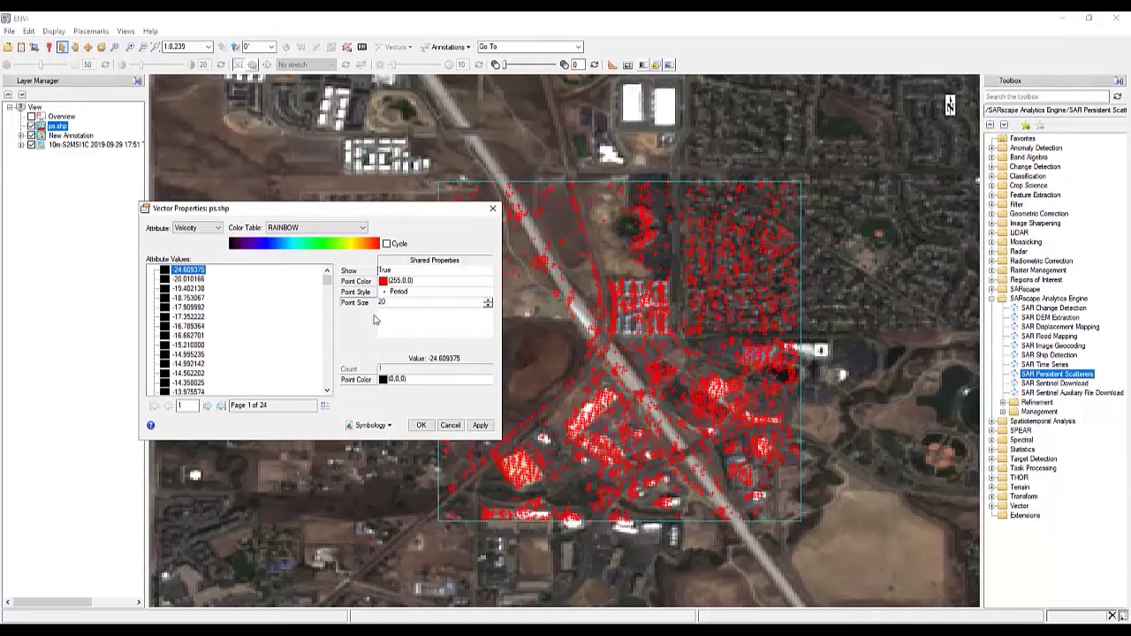
{"action": "left_click", "coordinate": [477, 426]}
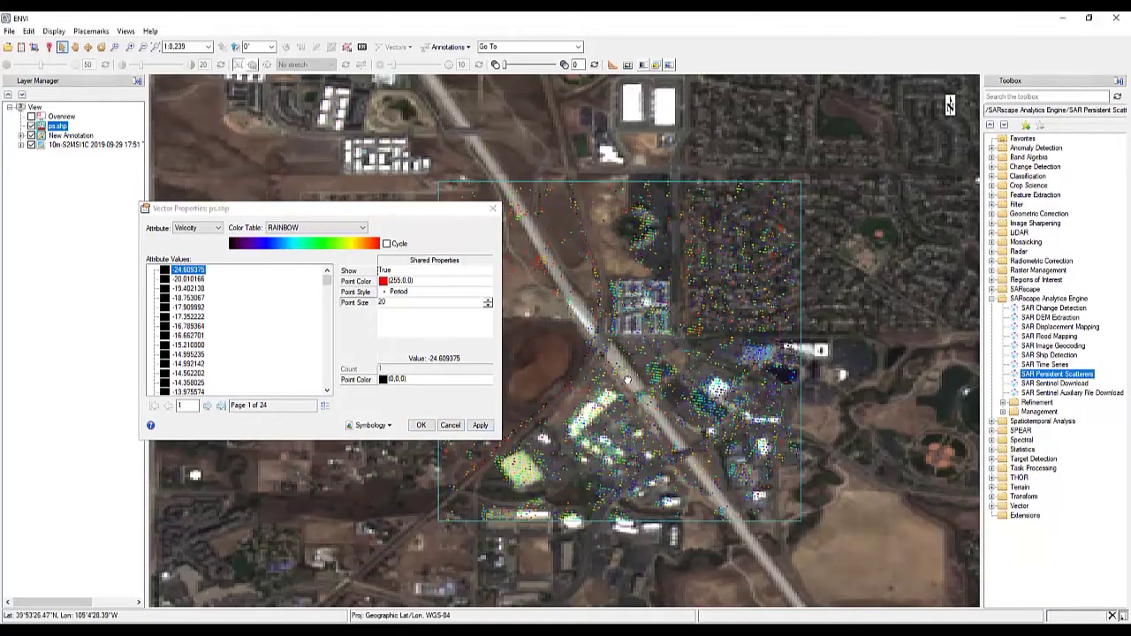
{"action": "scroll", "coordinate": [655, 383], "scroll_direction": "up", "scroll_amount": 2}
{"action": "left_click", "coordinate": [440, 303]}
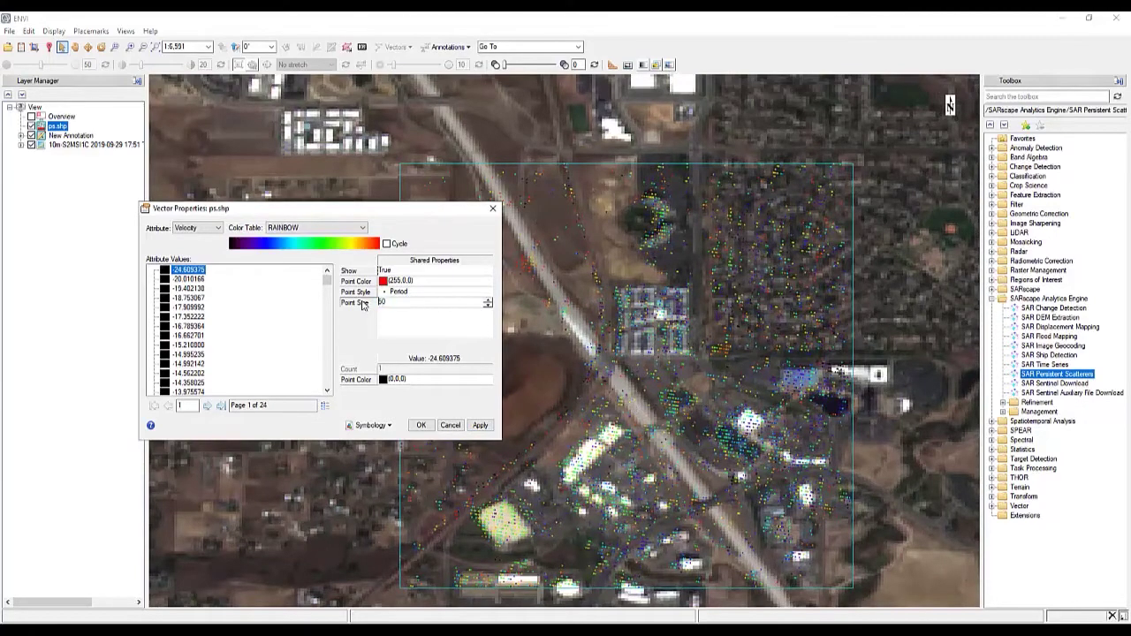
{"action": "left_click", "coordinate": [480, 427]}
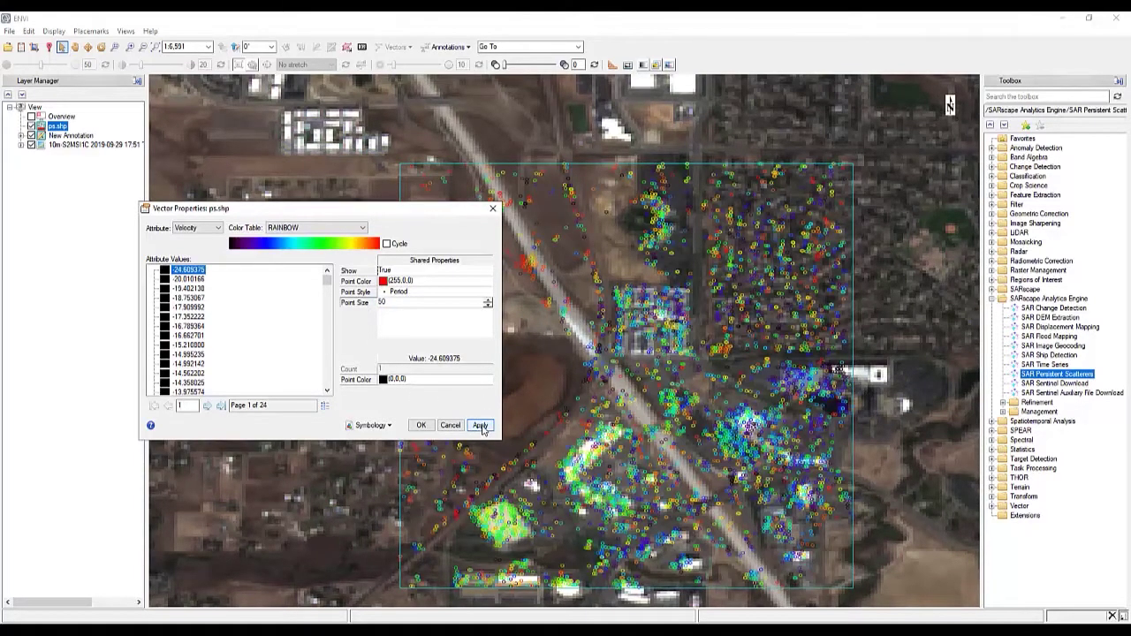
{"action": "mouse_move", "coordinate": [595, 394]}
{"action": "left_mouse_down"}
{"action": "mouse_move", "coordinate": [595, 379]}
{"action": "mouse_move", "coordinate": [617, 392]}
{"action": "left_mouse_up"}
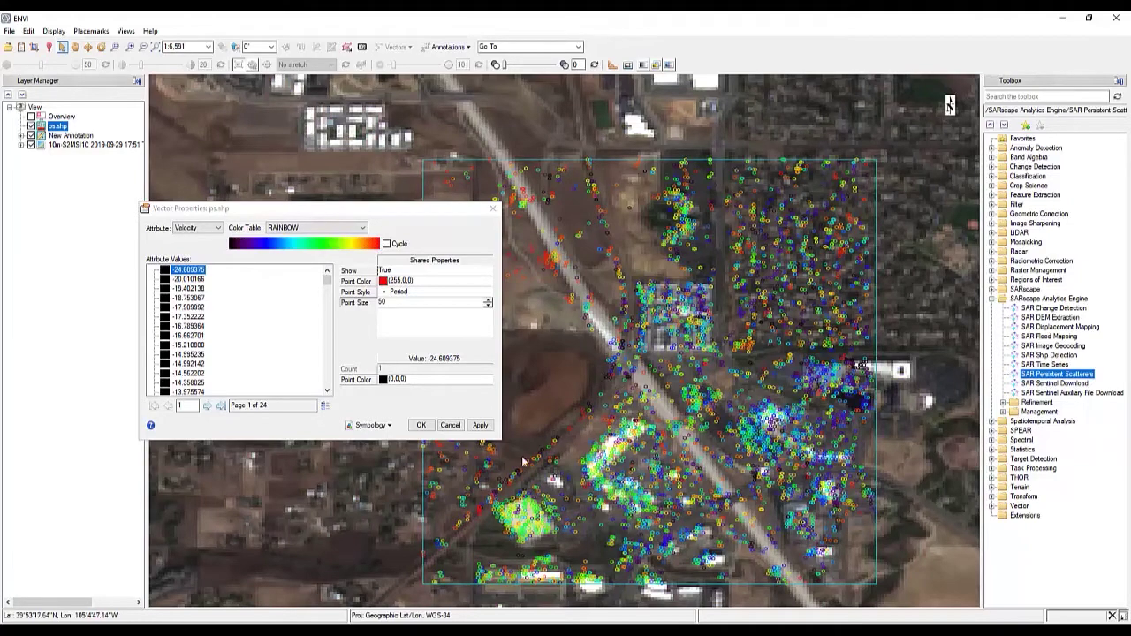
{"action": "left_click", "coordinate": [452, 426]}
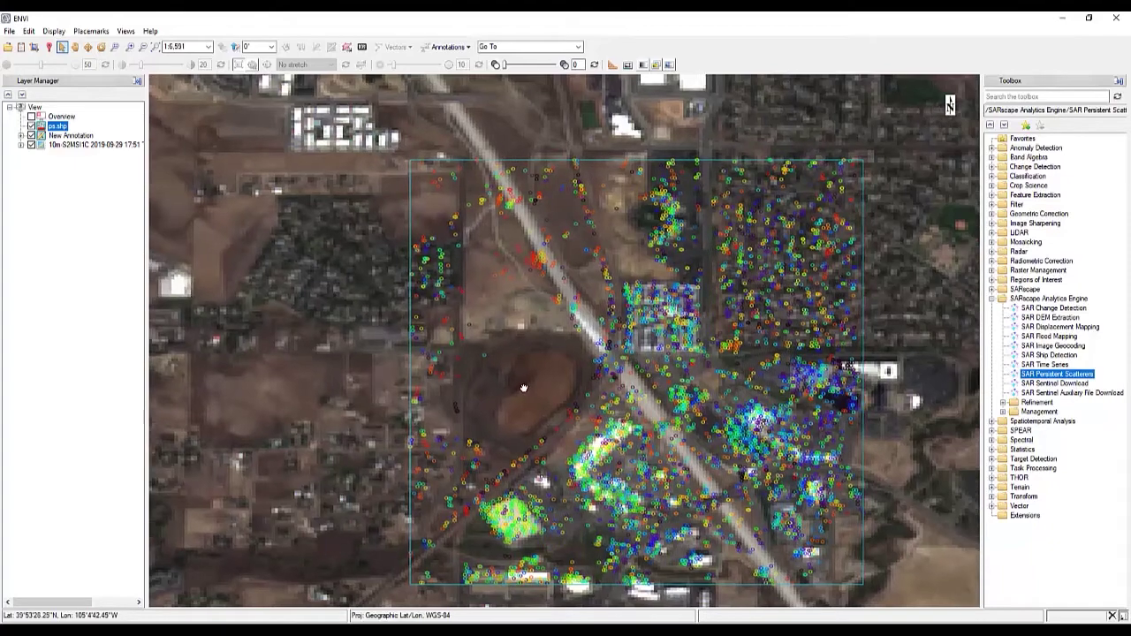
- Open the SARscape Time Series Analyzer for vector points from the Toolbox
{"action": "left_click_drag", "start_coordinate": [523, 389], "coordinate": [501, 373]}
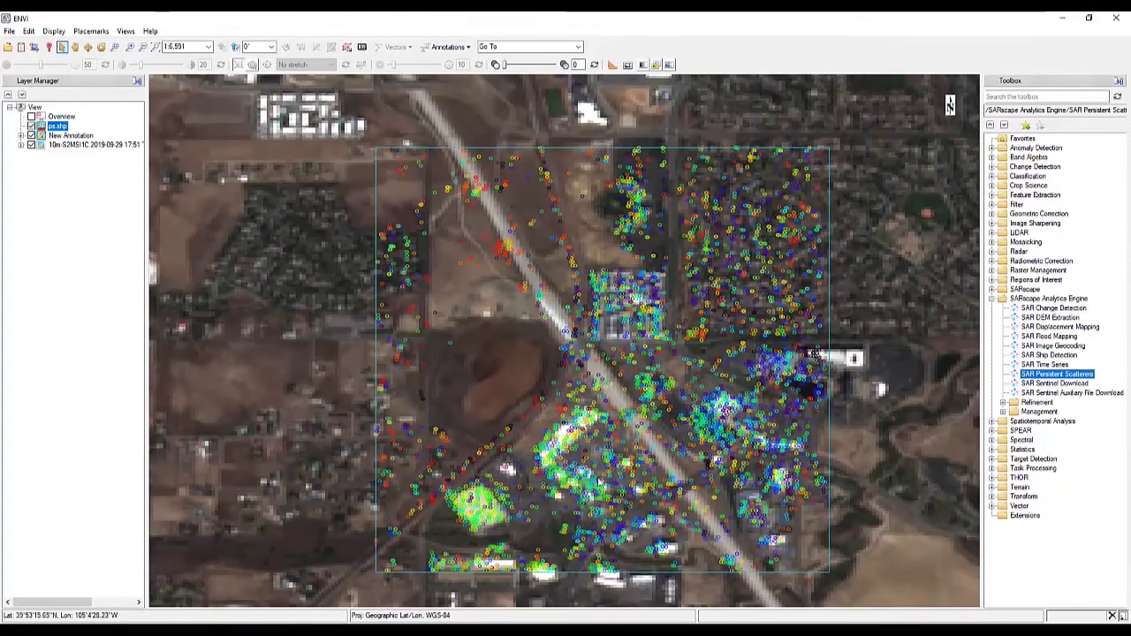
{"action": "left_click_drag", "start_coordinate": [492, 436], "coordinate": [471, 434]}
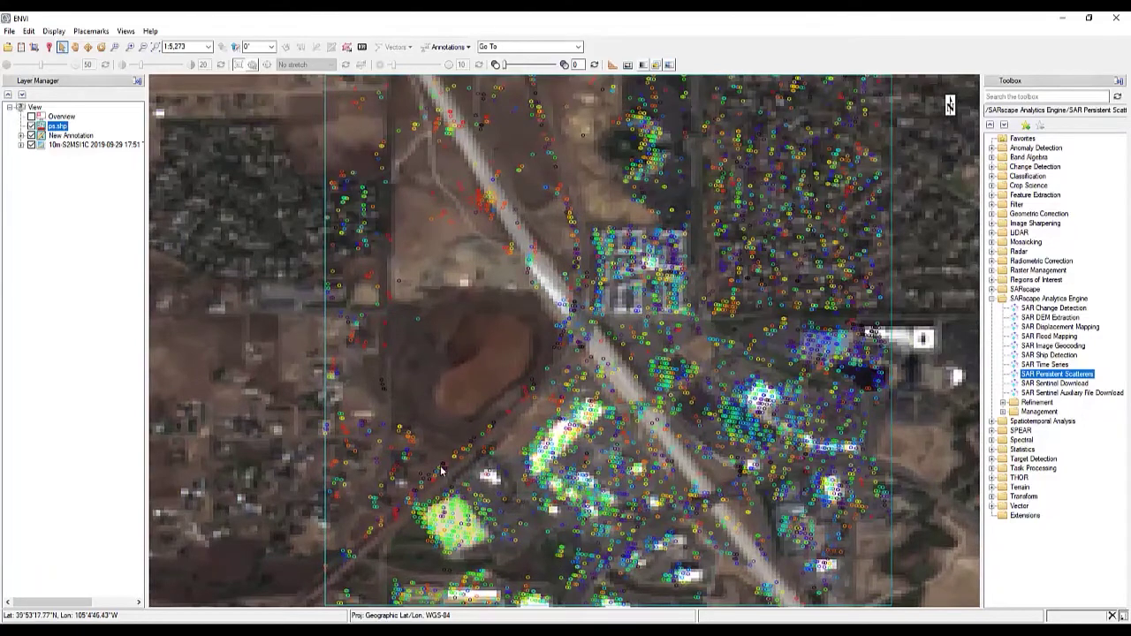
{"action": "left_click_drag", "start_coordinate": [442, 471], "coordinate": [434, 485]}
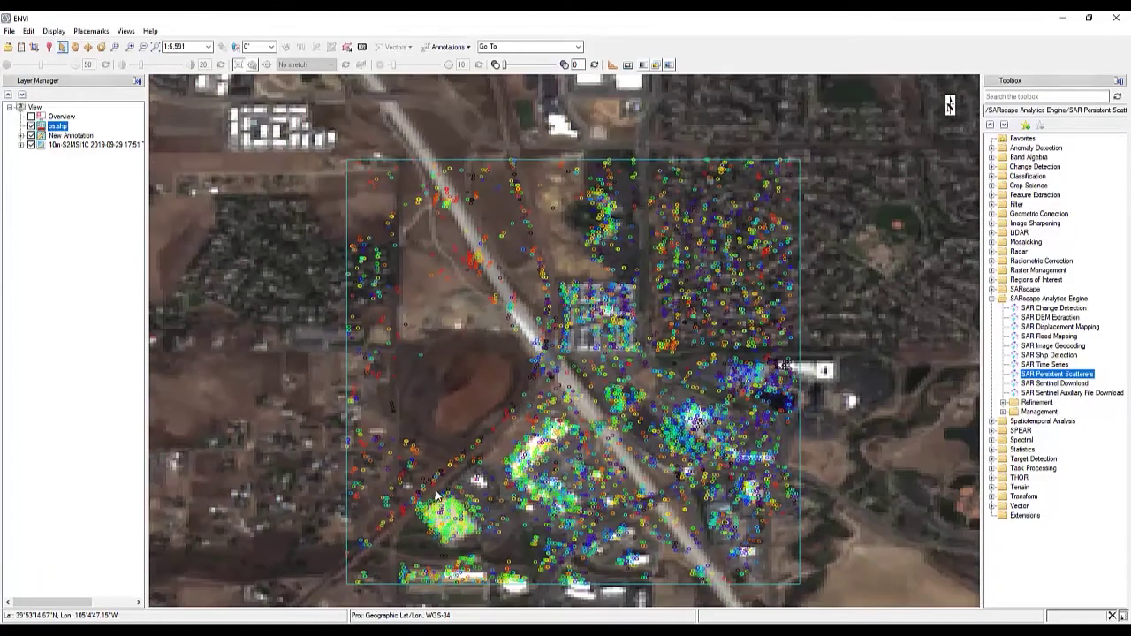
{"action": "left_click", "coordinate": [993, 289]}
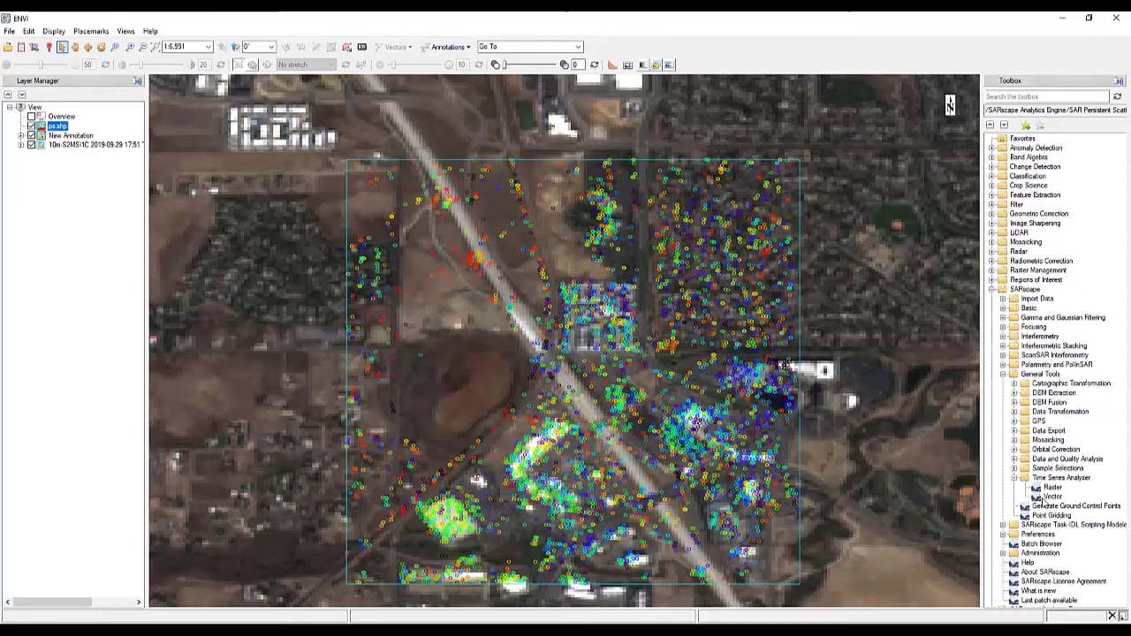
{"action": "double_click", "coordinate": [1052, 497]}
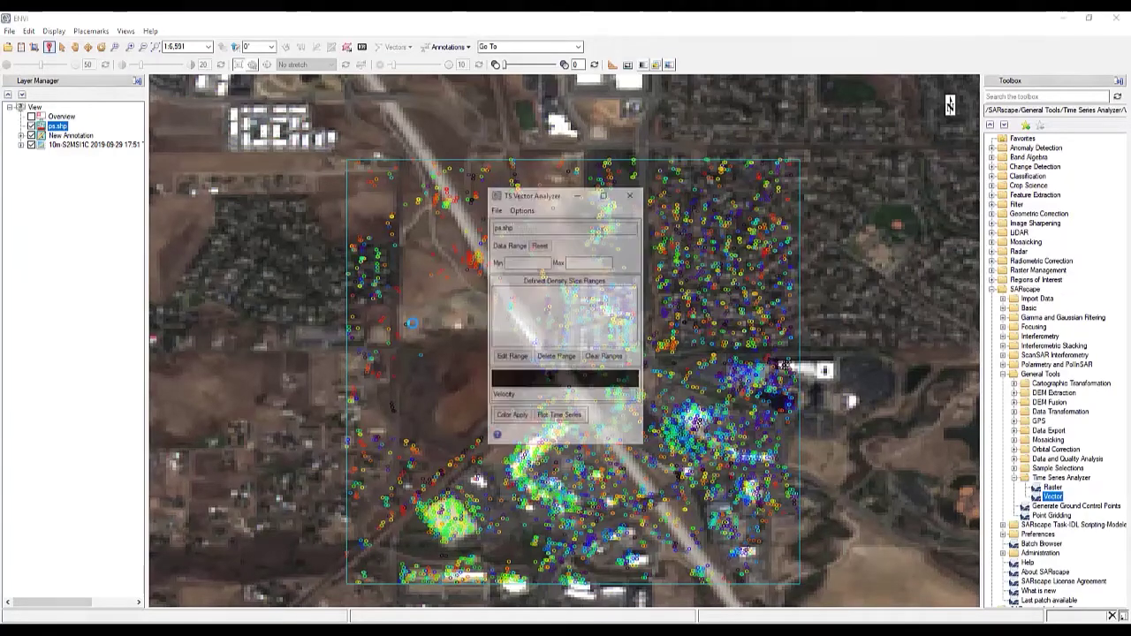
{"action": "left_click_drag", "start_coordinate": [546, 195], "coordinate": [200, 199]}
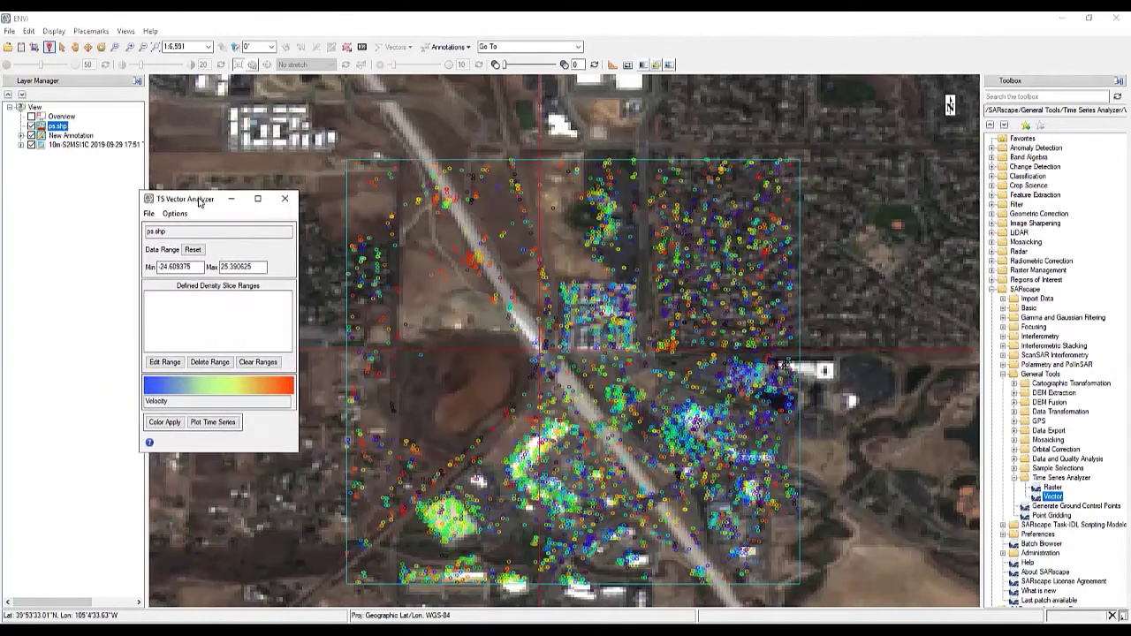
- Recolour the points by velocity using a Min of -10 and Max of 10
{"action": "double_click", "coordinate": [176, 267]}
{"action": "type", "text": "-10"}
{"action": "key", "text": "Tab"}
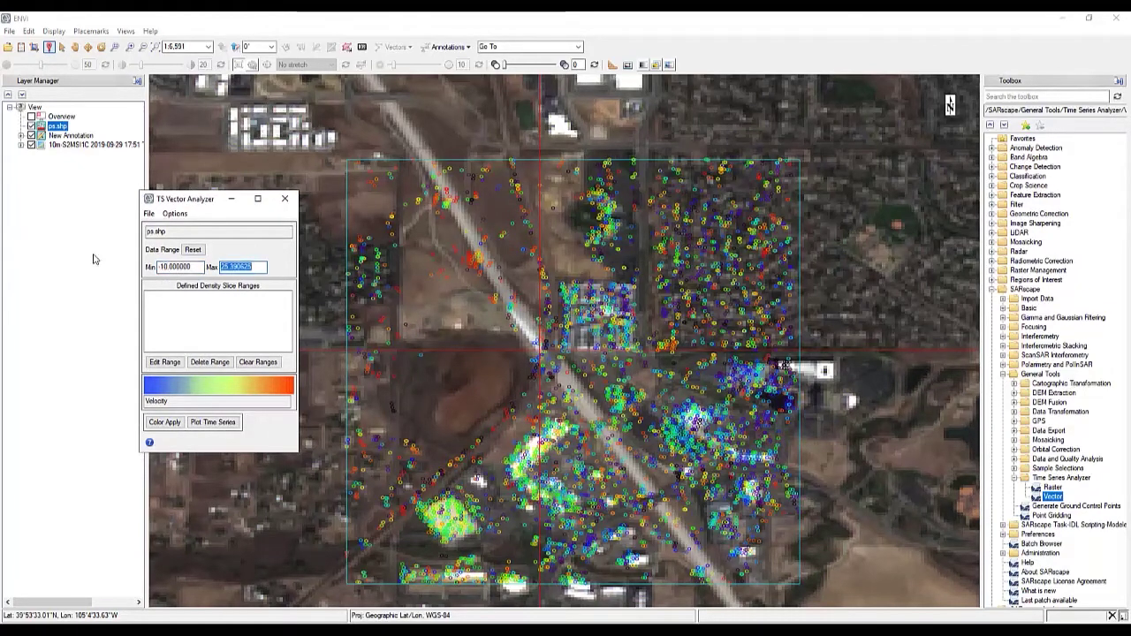
{"action": "type", "text": "10"}
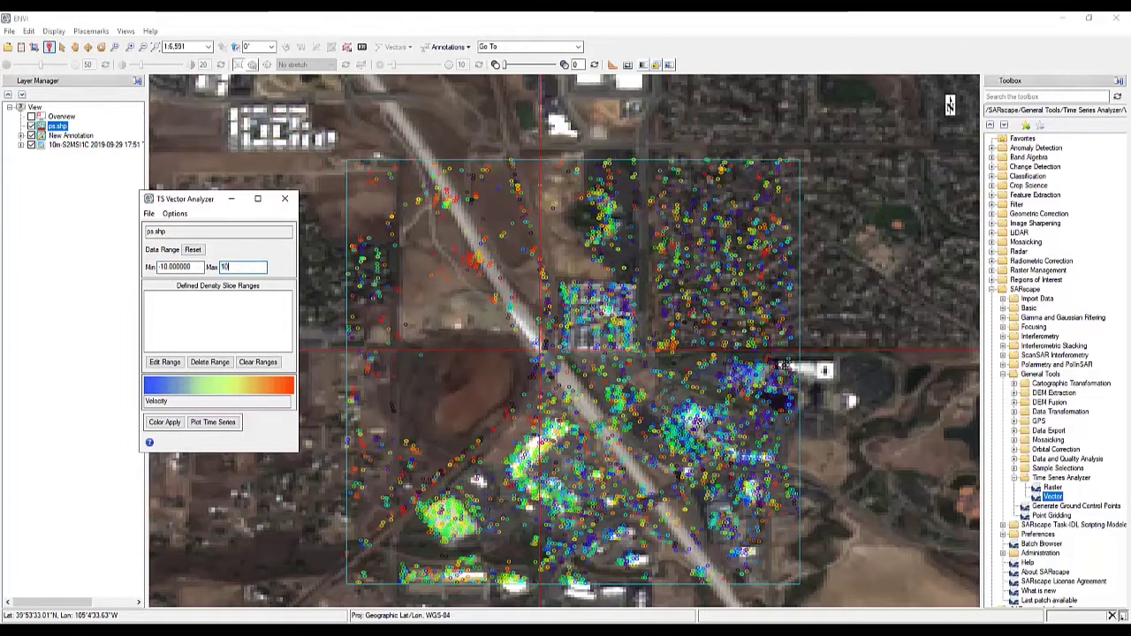
{"action": "key", "text": "Tab"}
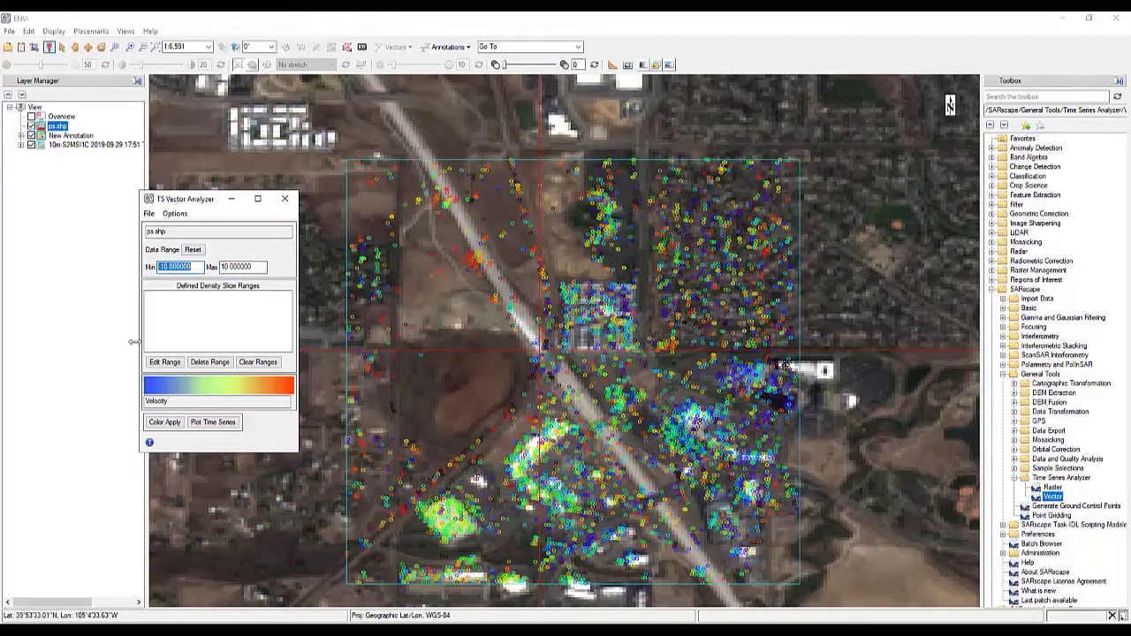
{"action": "left_click", "coordinate": [164, 422]}
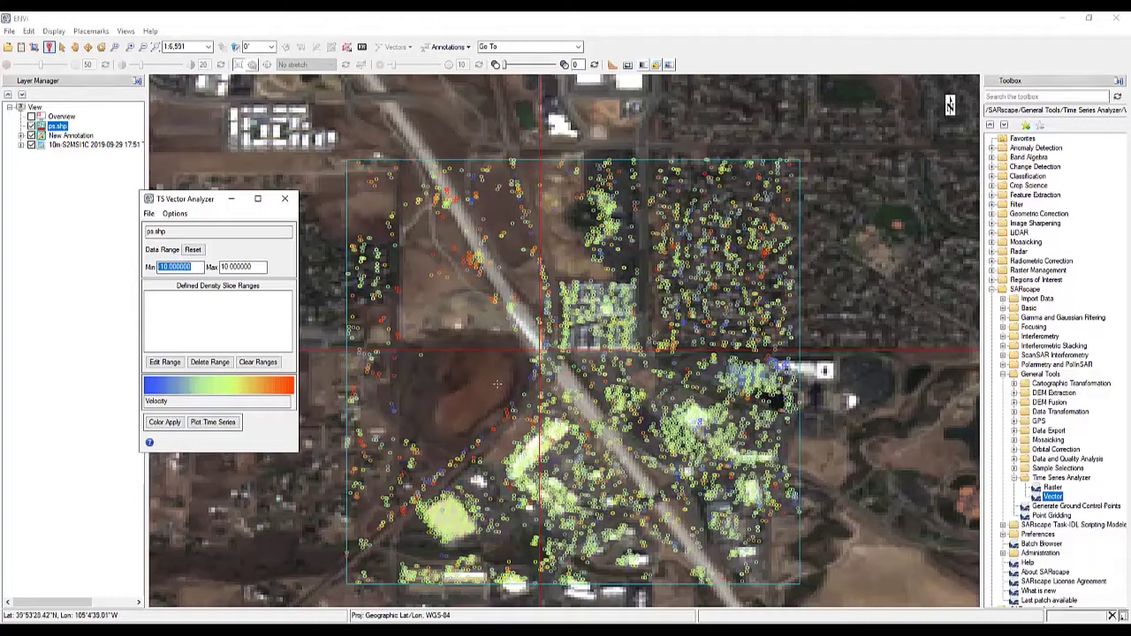
- Zoom in on the highway crossing area and pick one scatterer point to analyse
{"action": "left_click_drag", "start_coordinate": [500, 343], "coordinate": [492, 352]}
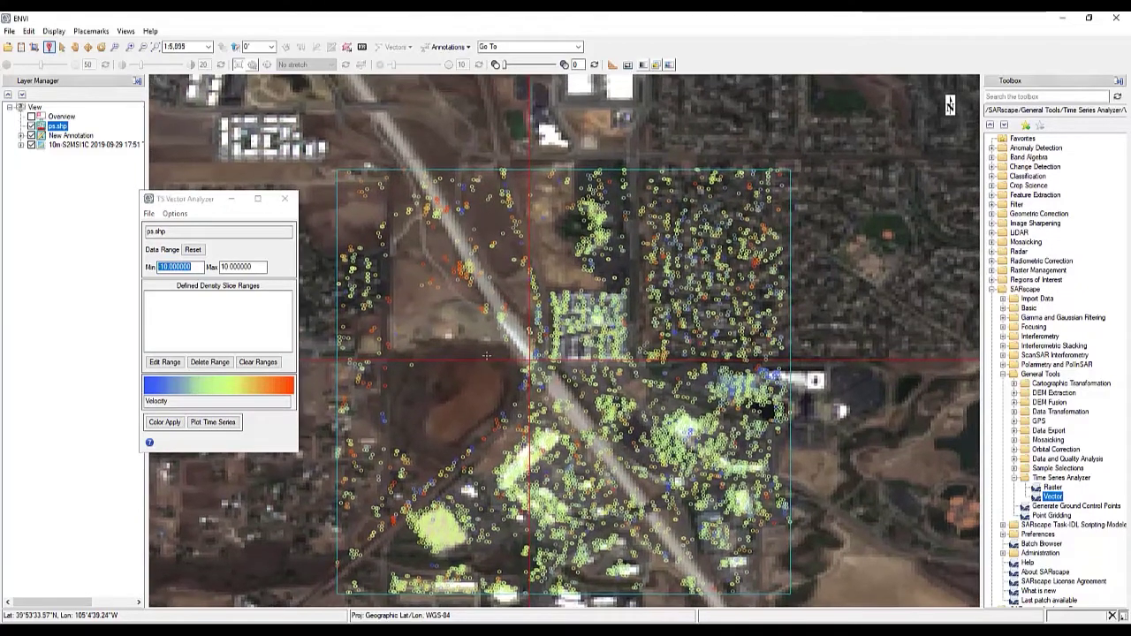
{"action": "scroll", "coordinate": [484, 372], "scroll_direction": "up", "scroll_amount": 1}
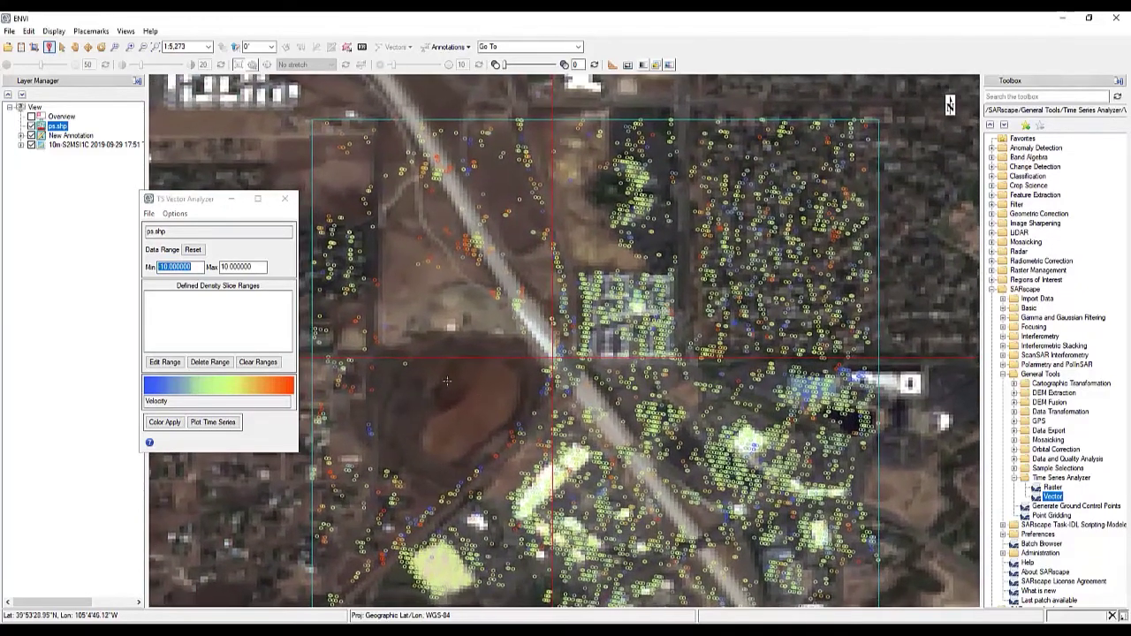
{"action": "left_click_drag", "start_coordinate": [474, 447], "coordinate": [505, 403]}
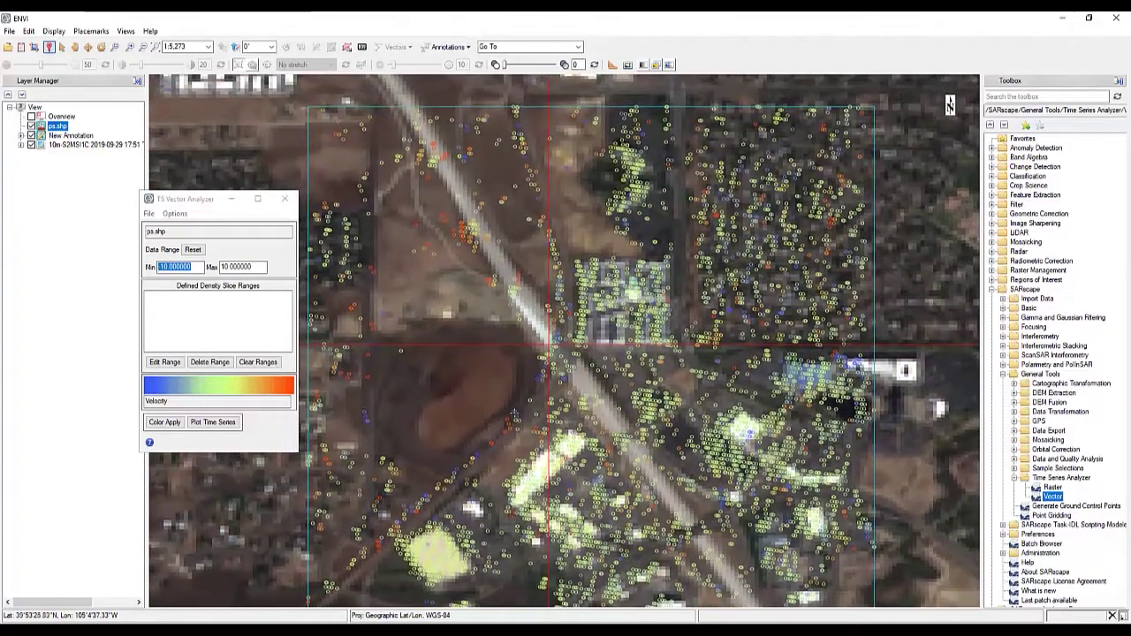
{"action": "scroll", "coordinate": [514, 414], "scroll_direction": "up", "scroll_amount": 1}
{"action": "left_click", "coordinate": [543, 370]}
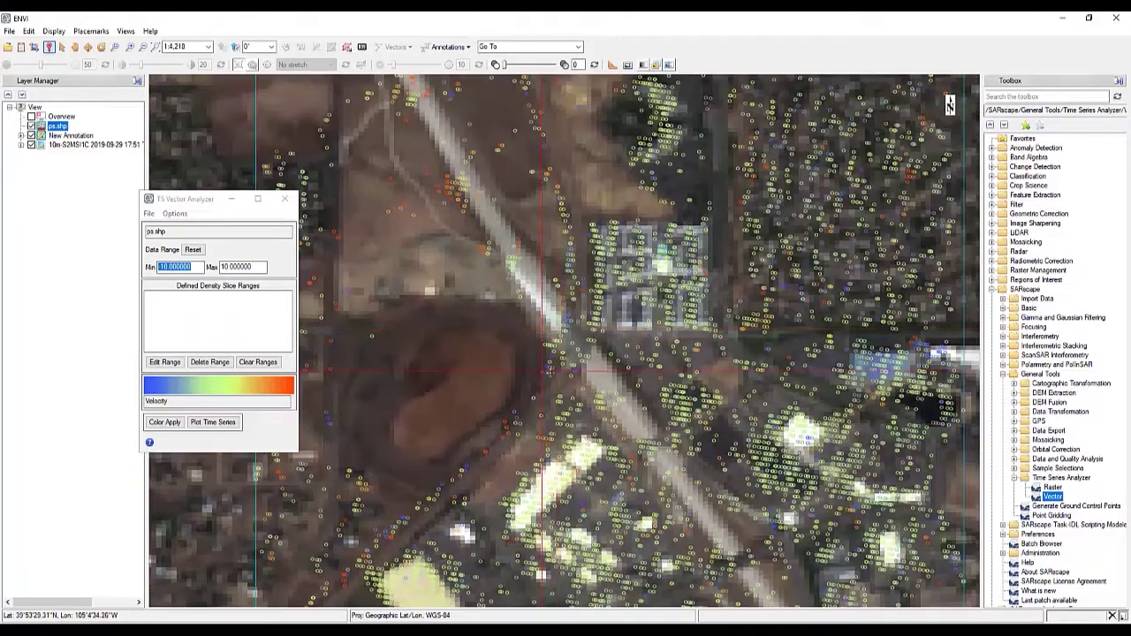
- Plot the picked point's displacement time series and move the plot window left
{"action": "left_click", "coordinate": [221, 423]}
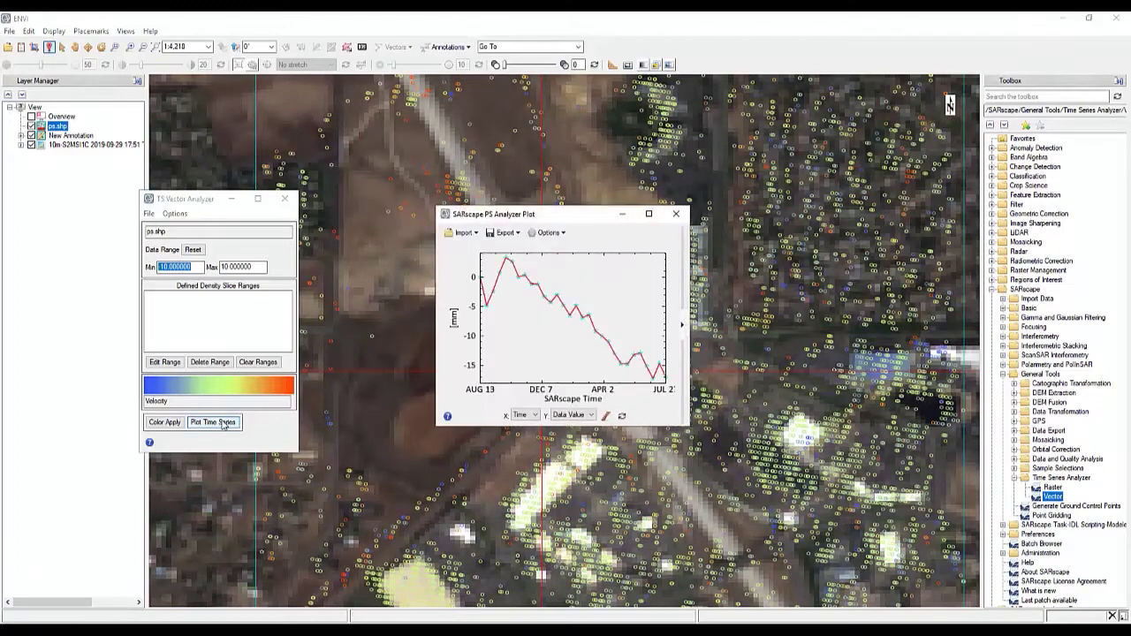
{"action": "left_click_drag", "start_coordinate": [566, 221], "coordinate": [227, 265]}
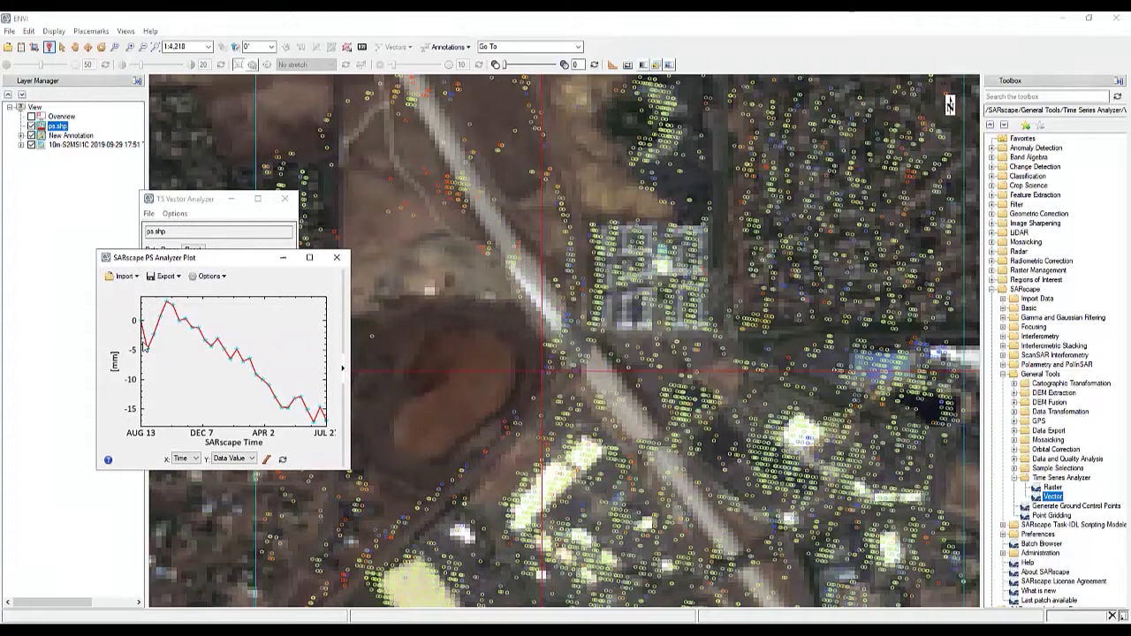